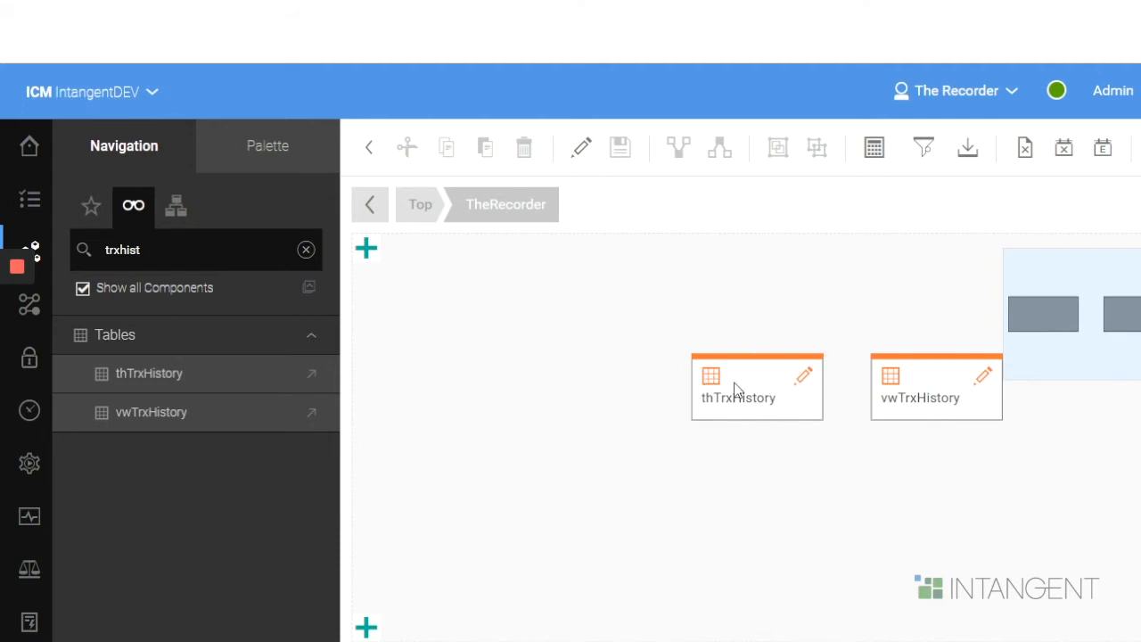
- View the data of the thTrxHistory table, widen the TransactionID and TransactionDate columns, and examine the remaining columns
right_click(787, 397)
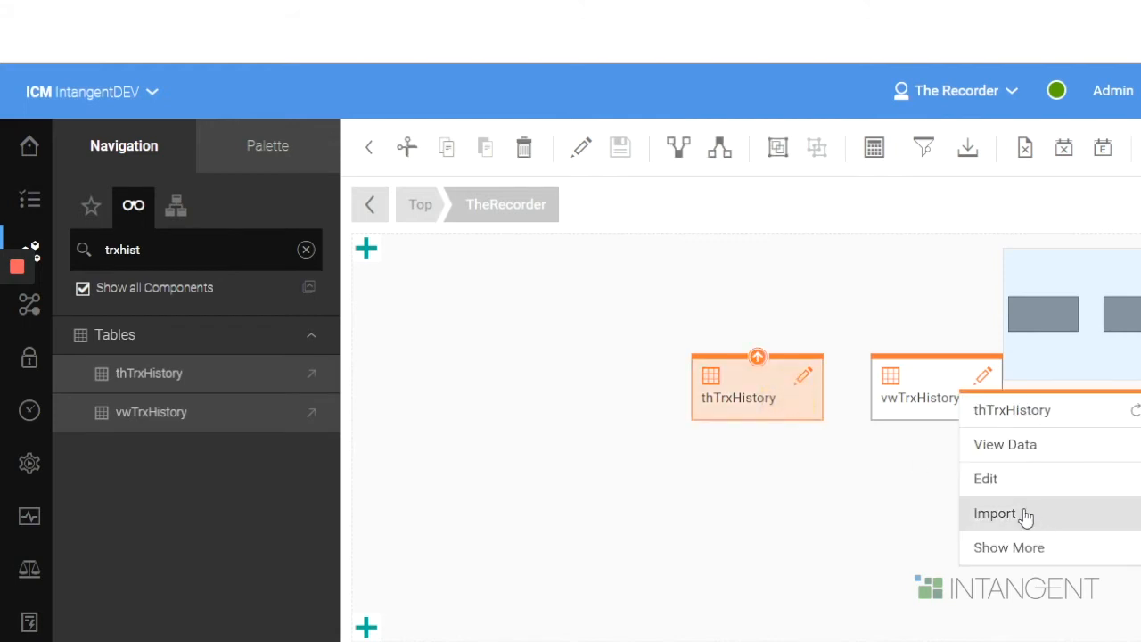
click(1019, 452)
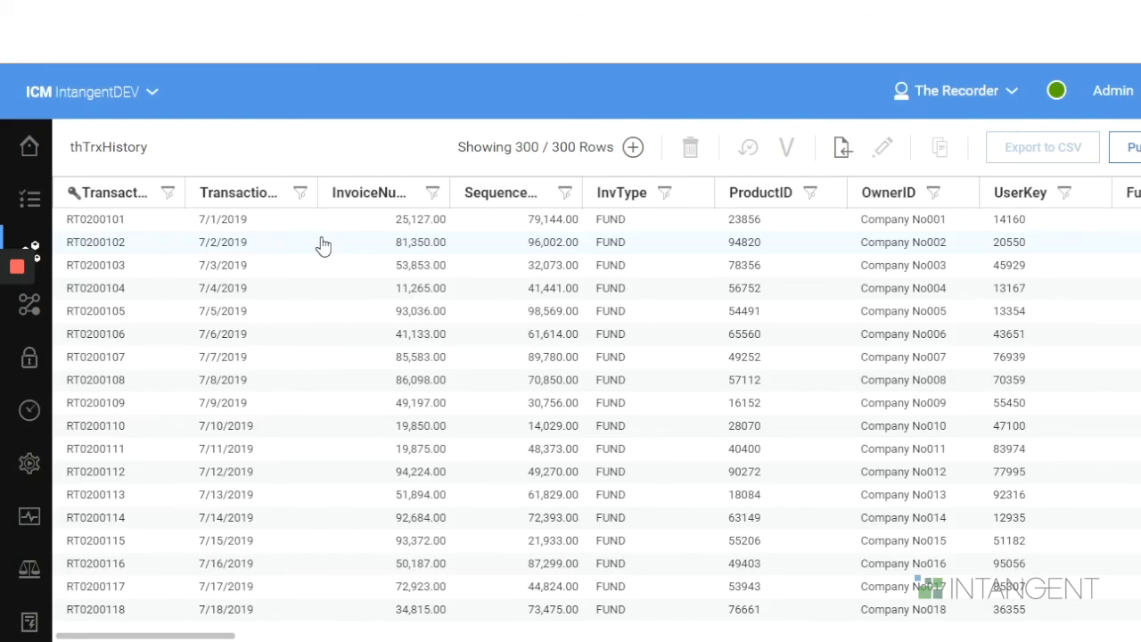
drag(197, 634, 152, 628)
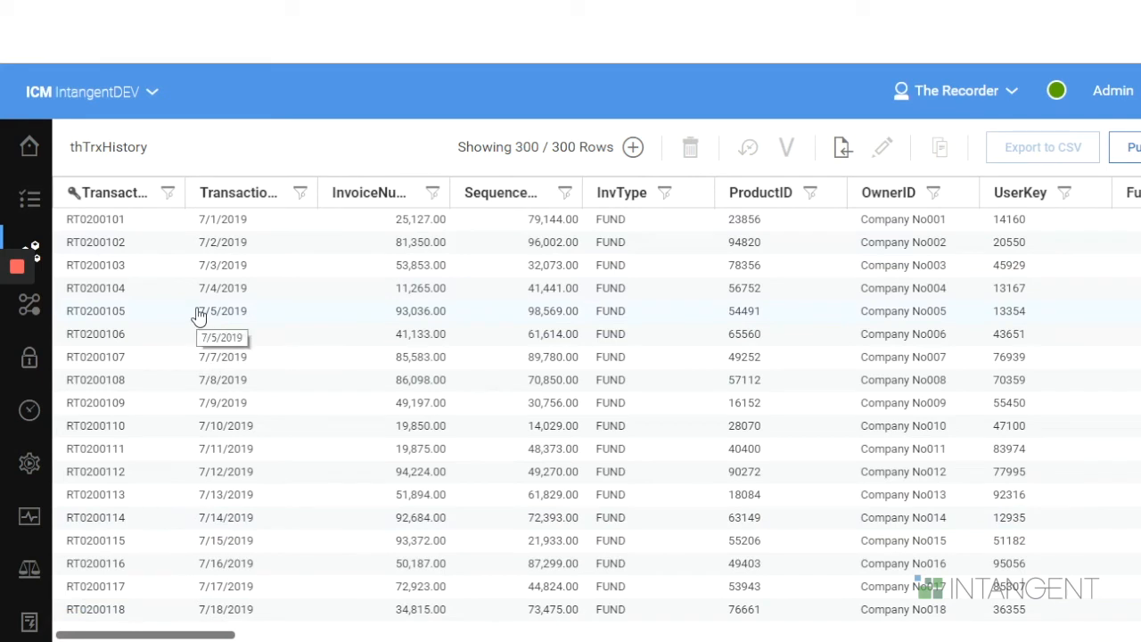
drag(184, 193, 206, 194)
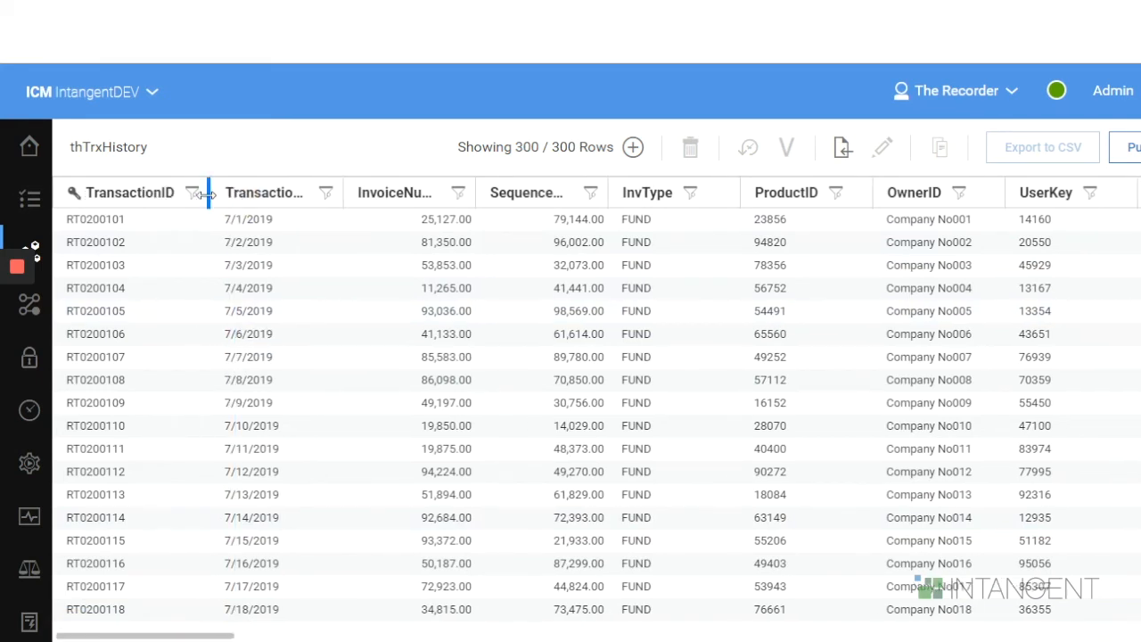
click(354, 198)
drag(354, 199, 381, 200)
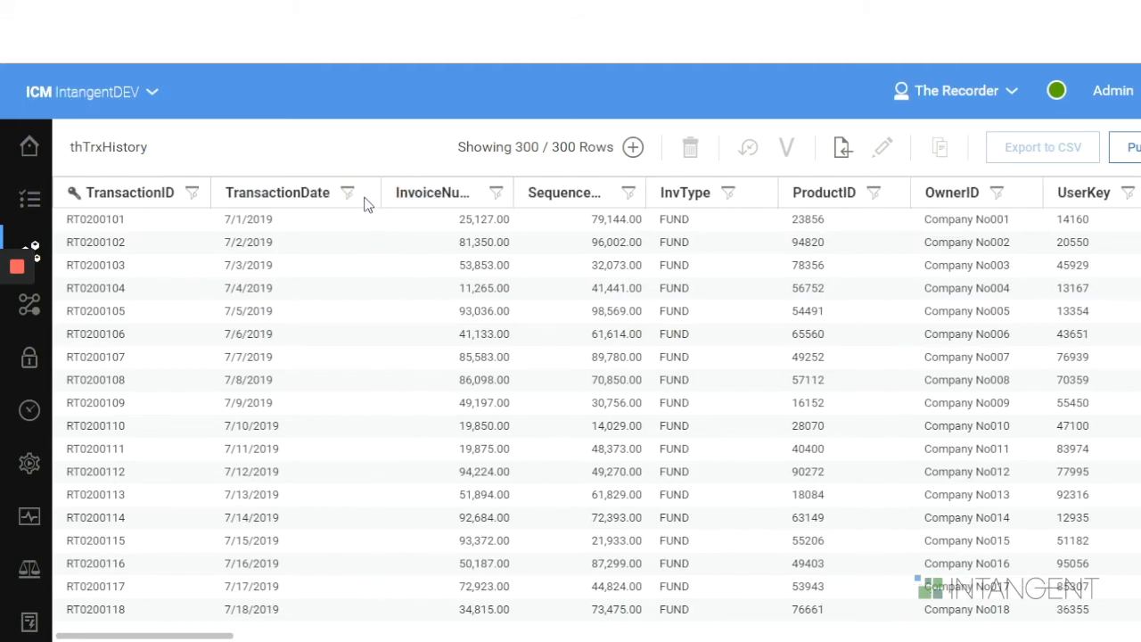
drag(210, 635, 303, 636)
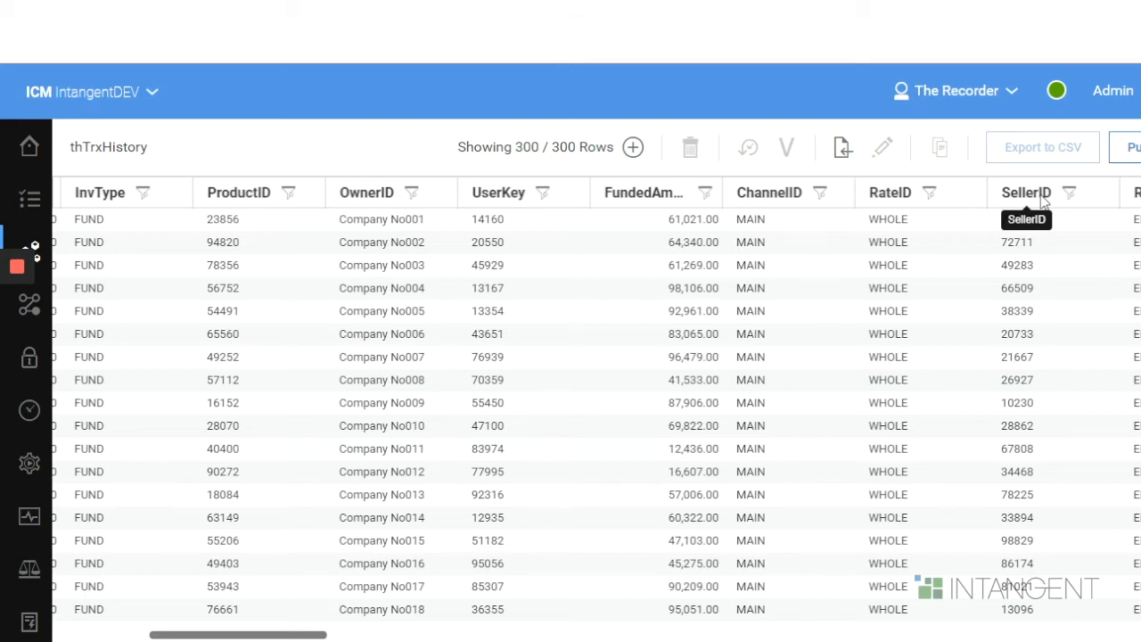
drag(308, 631, 423, 633)
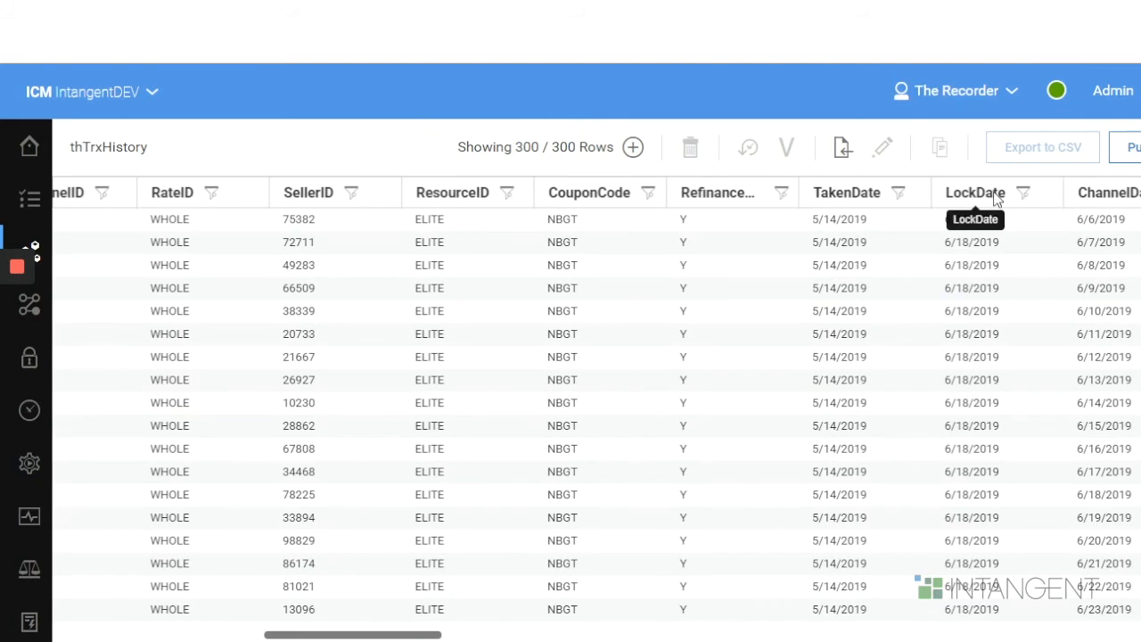
drag(360, 635, 990, 633)
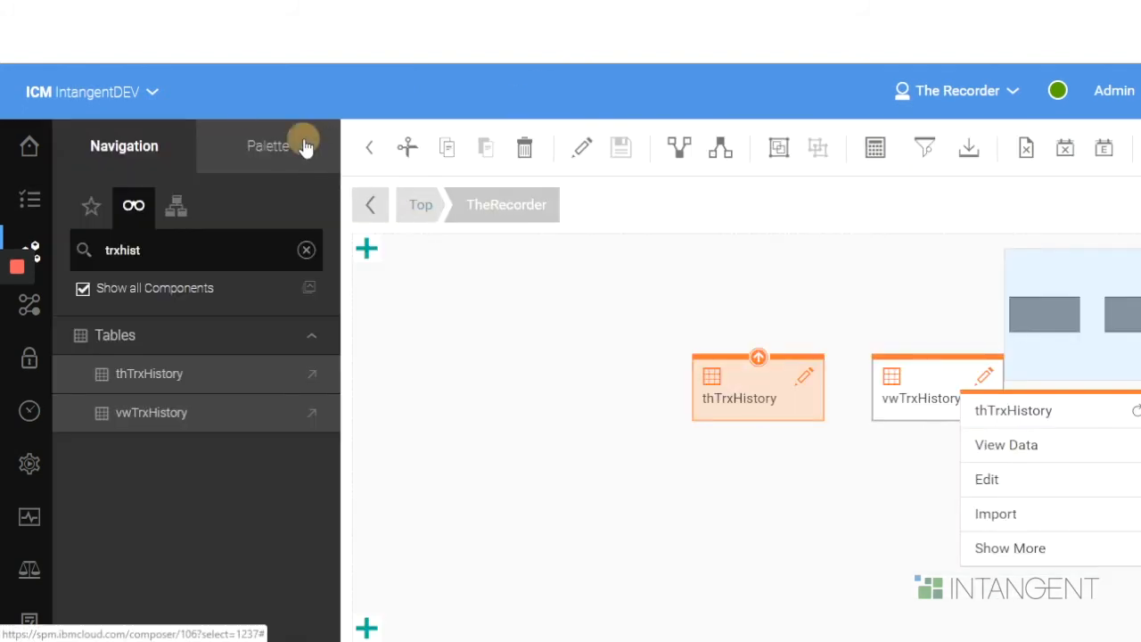
- Add a new table of type View to the TheRecorder component
click(300, 140)
drag(123, 233, 483, 362)
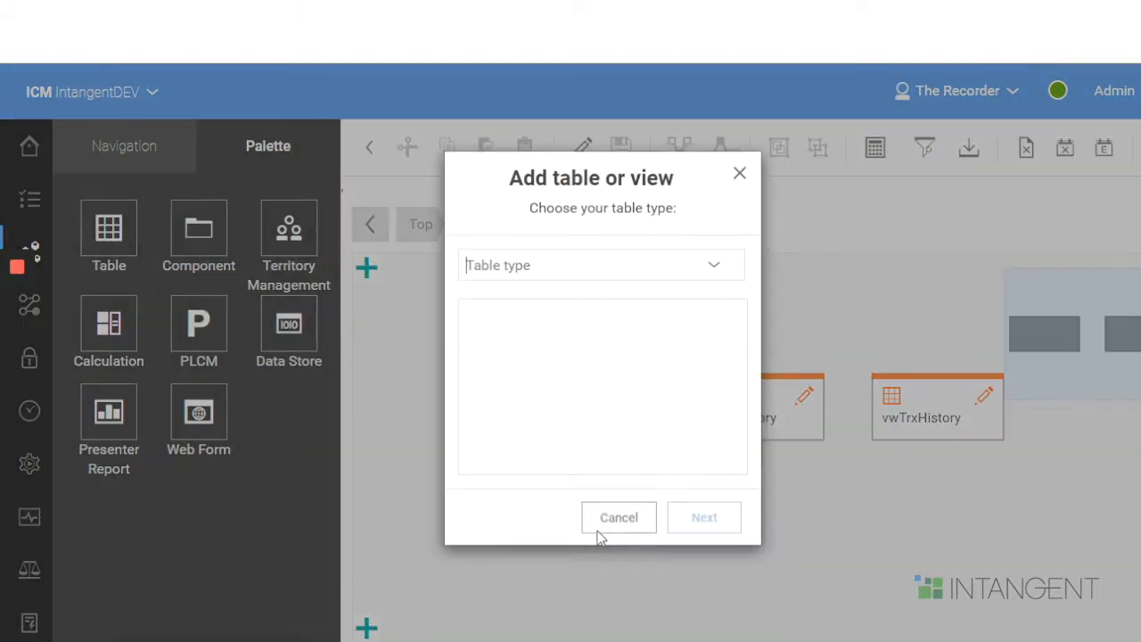
click(678, 270)
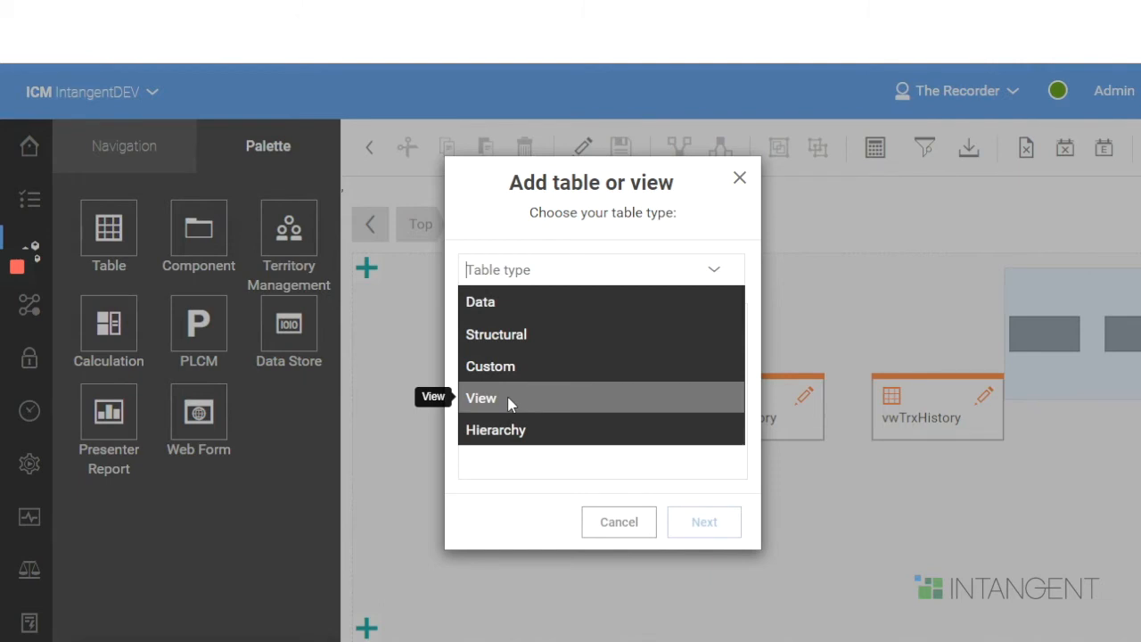
click(510, 403)
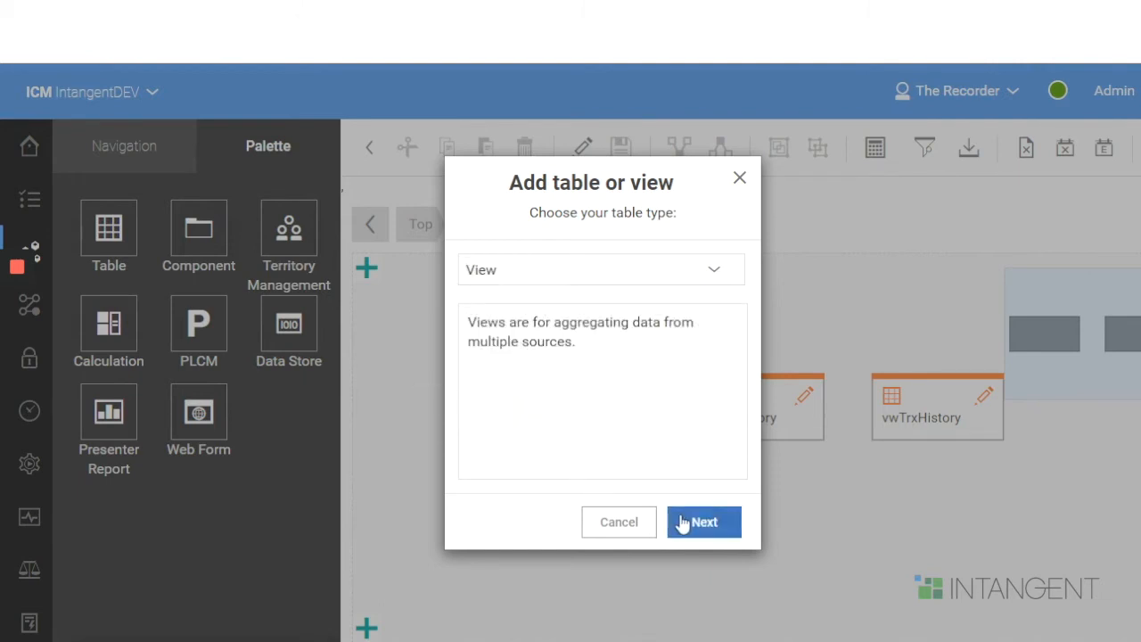
click(684, 523)
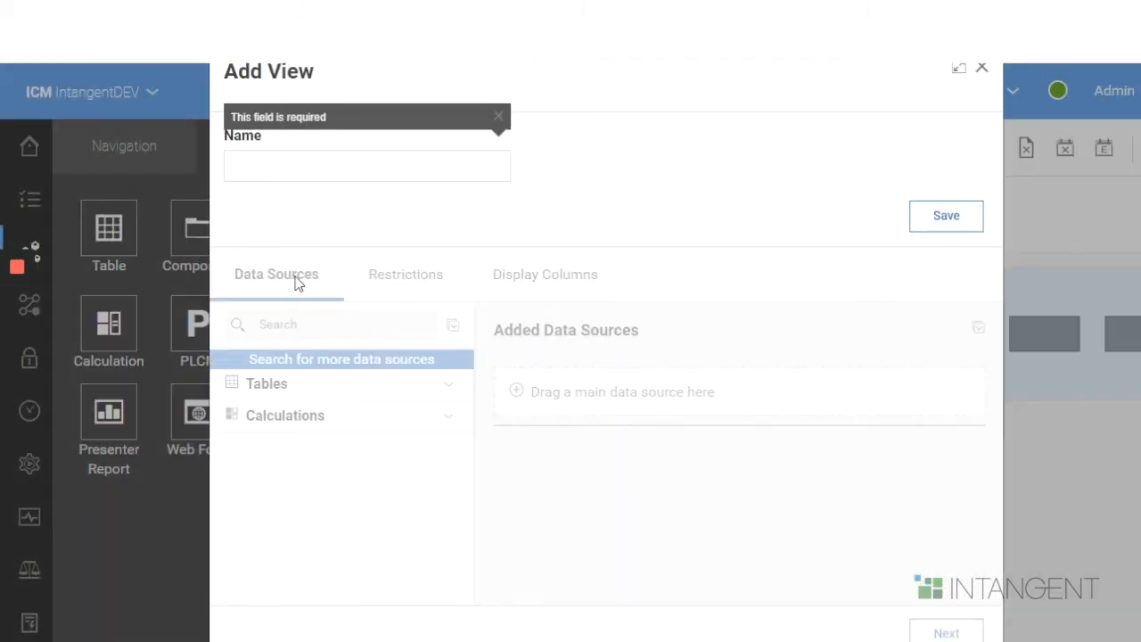
- Name the new view vwTrxHistory2
click(282, 161)
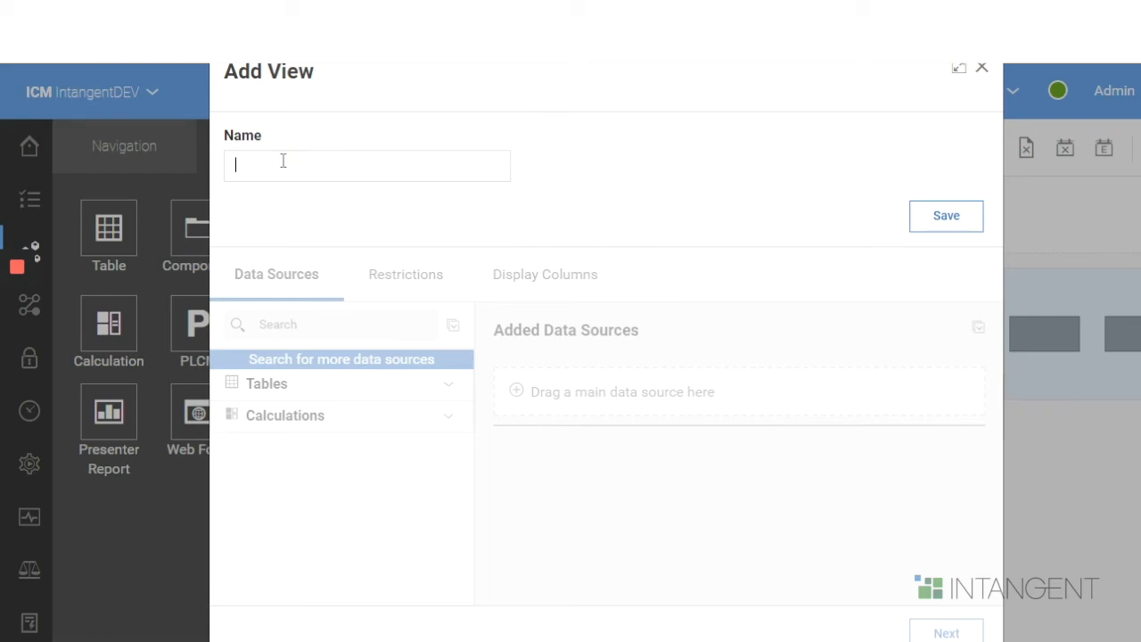
text(vw)
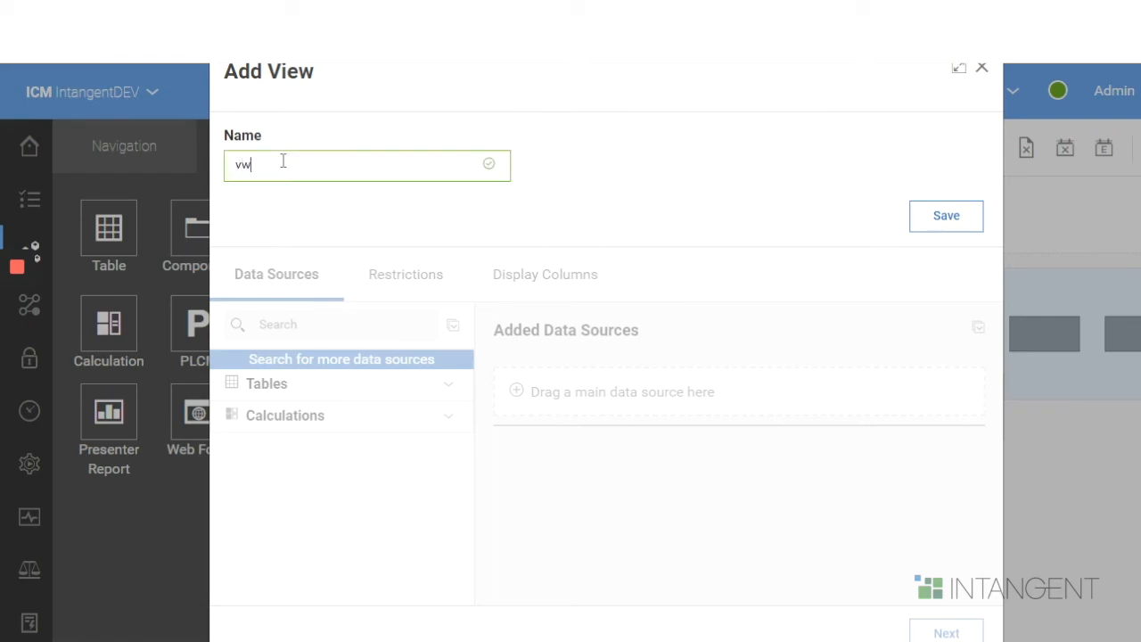
text(TrxHistory2)
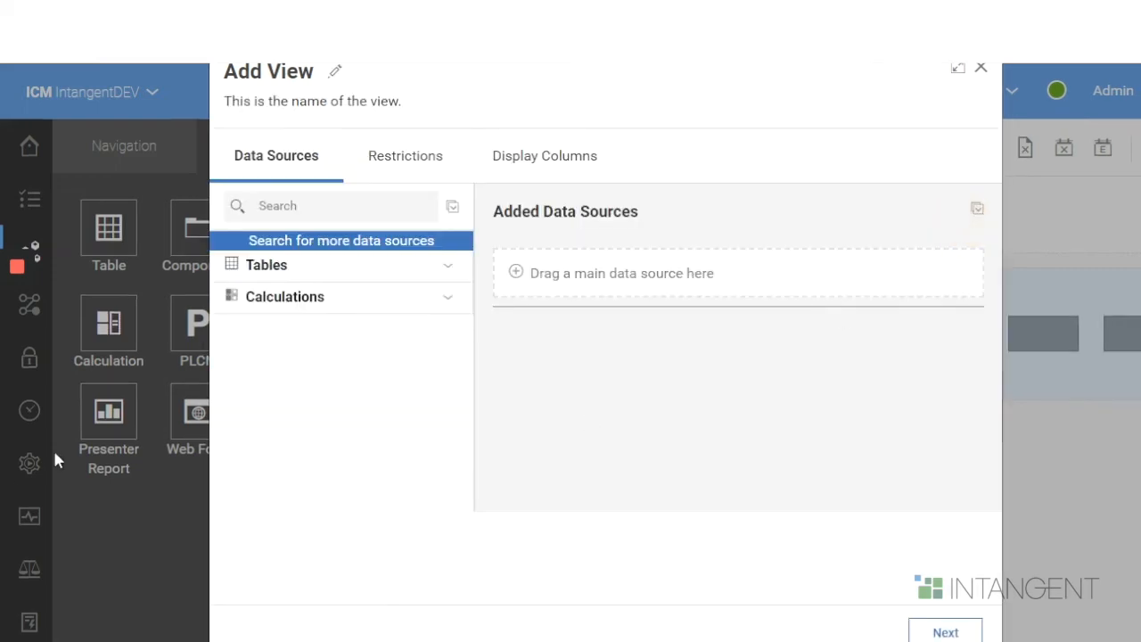
- Search the data sources for "thtrxhisto" and add the thTrxHistory table as the view's main data source
click(297, 206)
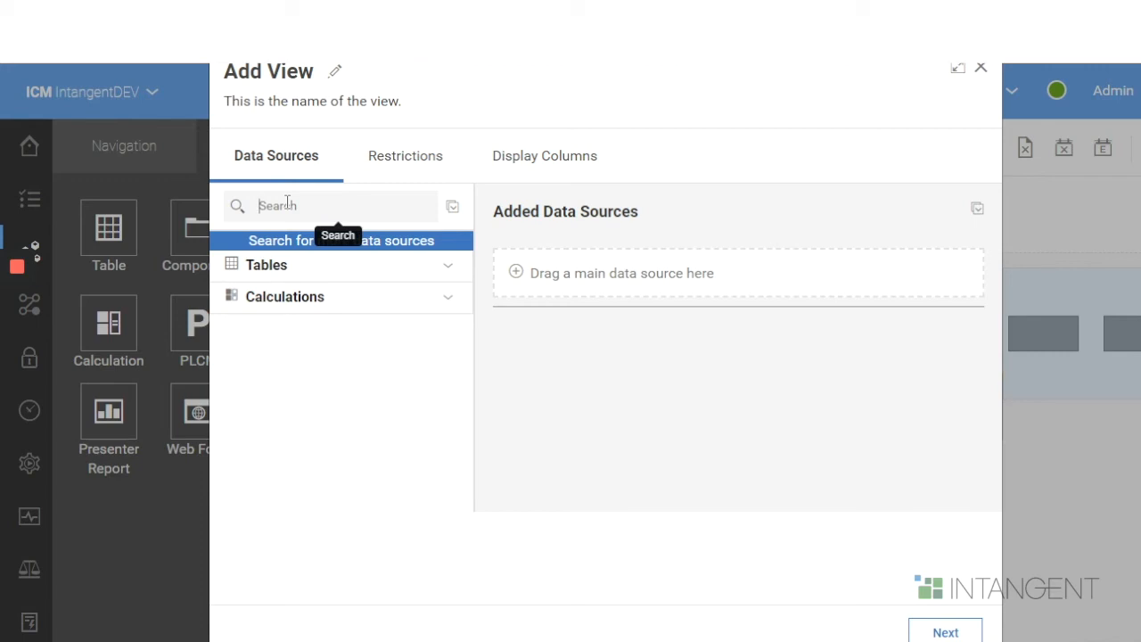
text(thtrx)
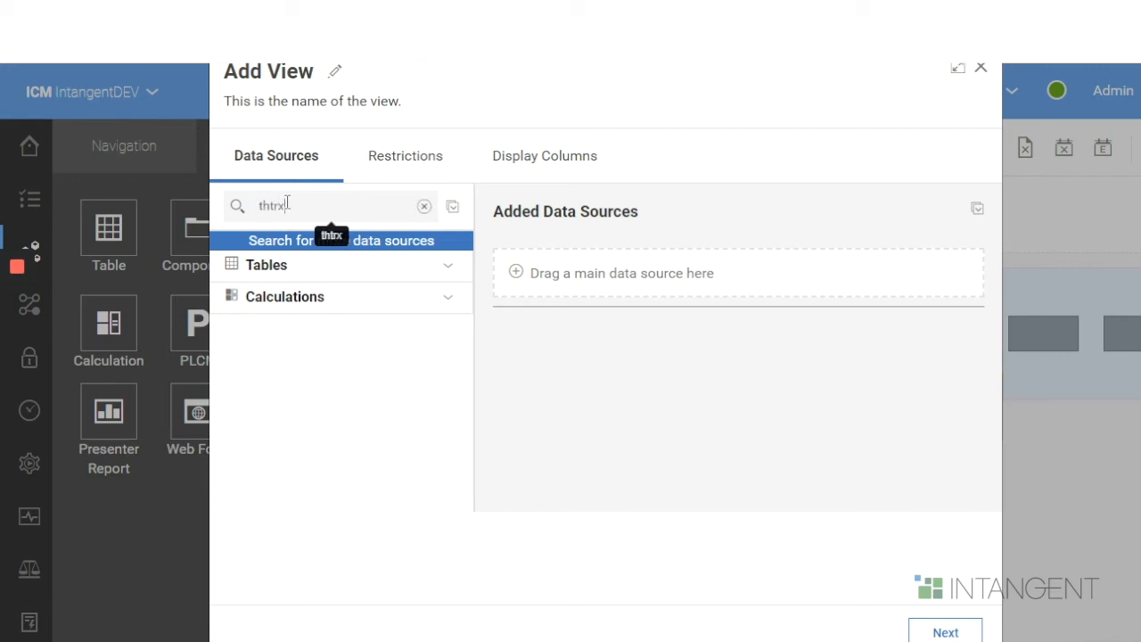
text(histo)
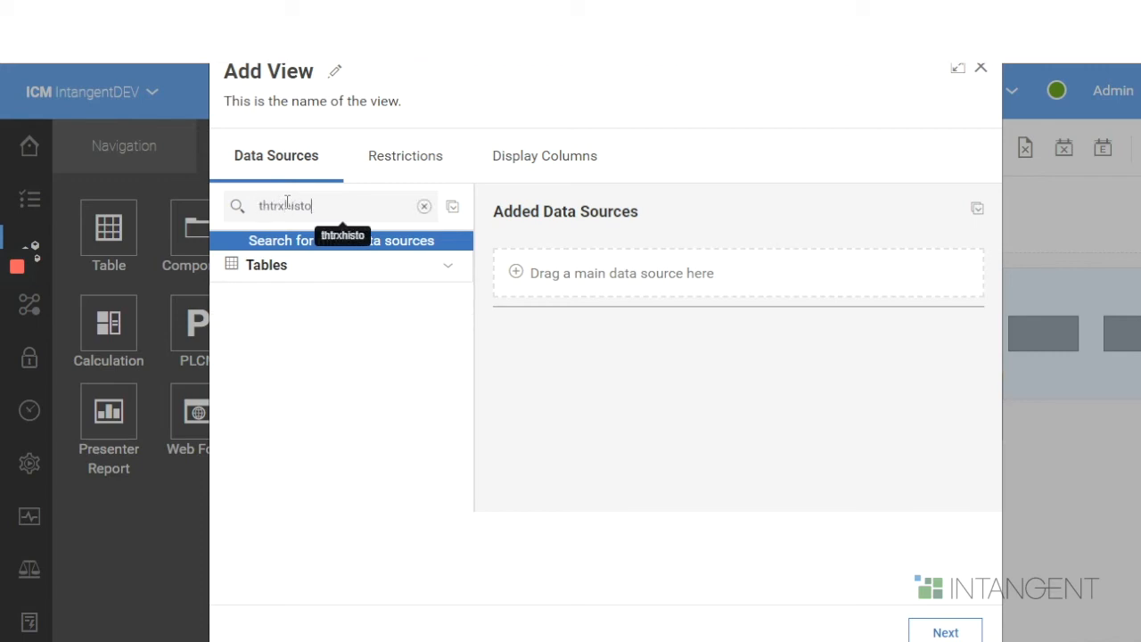
click(457, 266)
click(294, 296)
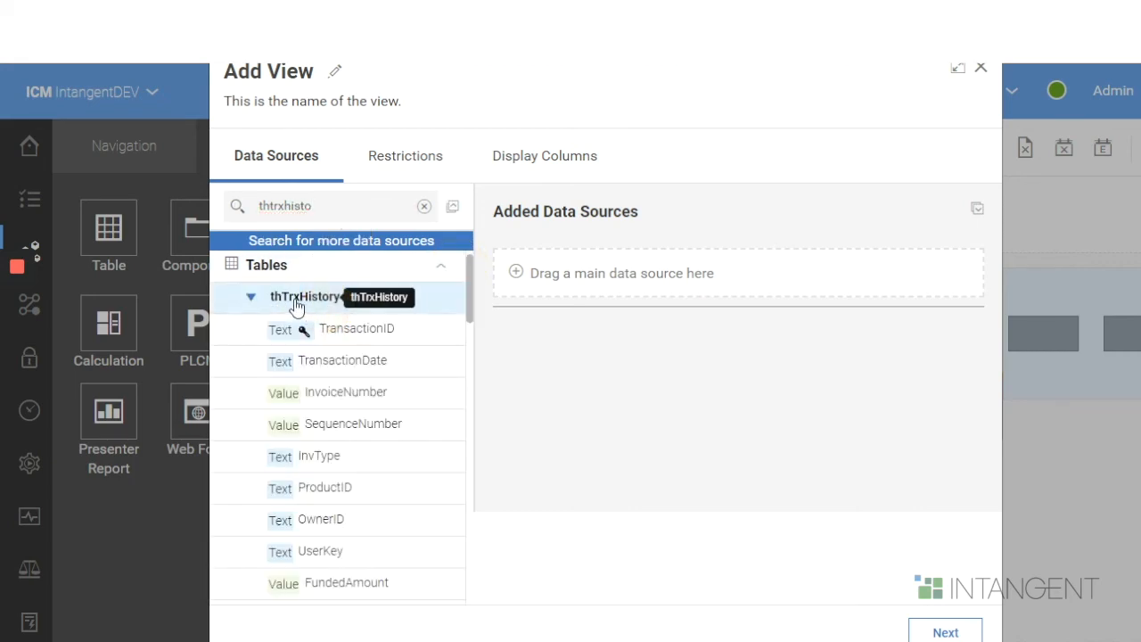
drag(294, 297, 622, 278)
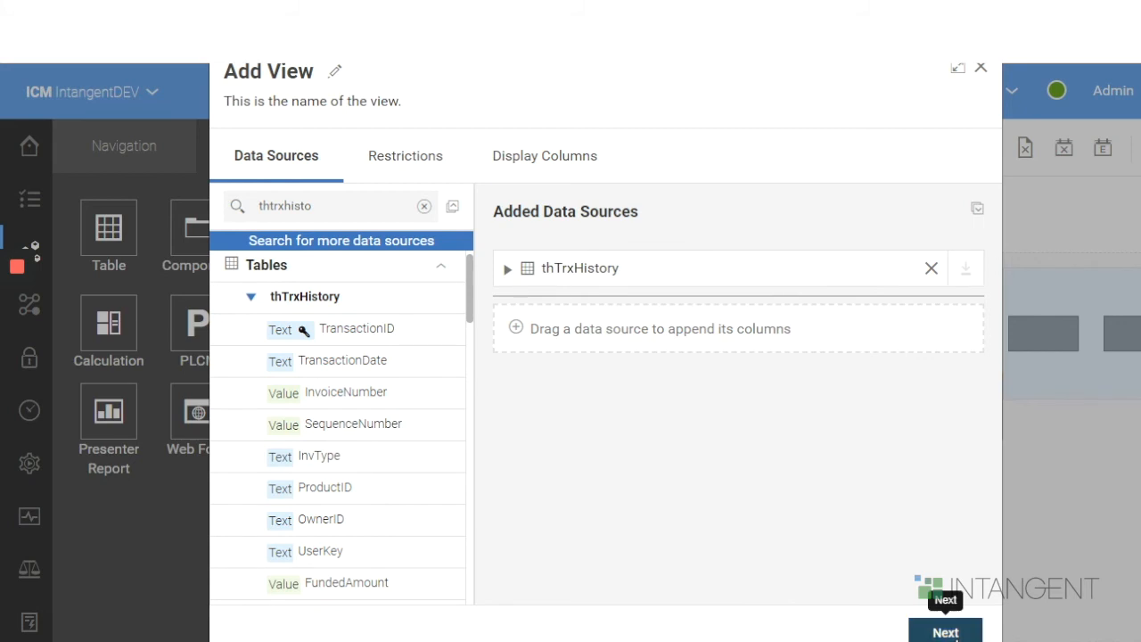
click(945, 632)
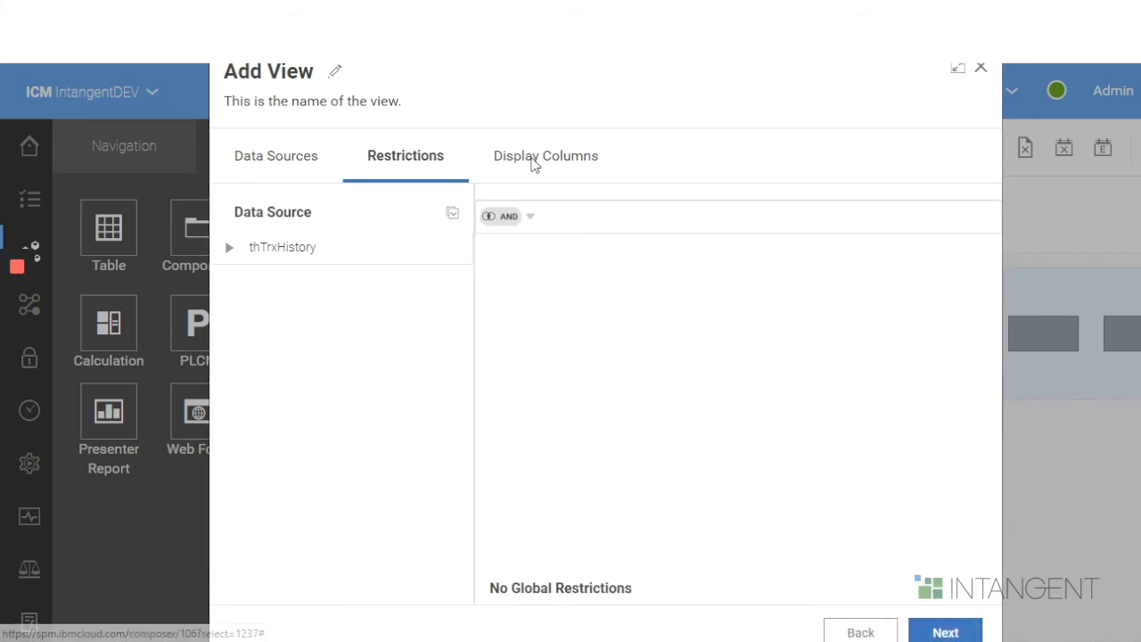
- Leave the restrictions empty and add TransactionID, TransactionDate, SellerID and ChannelID from thTrxHistory as display columns
click(944, 632)
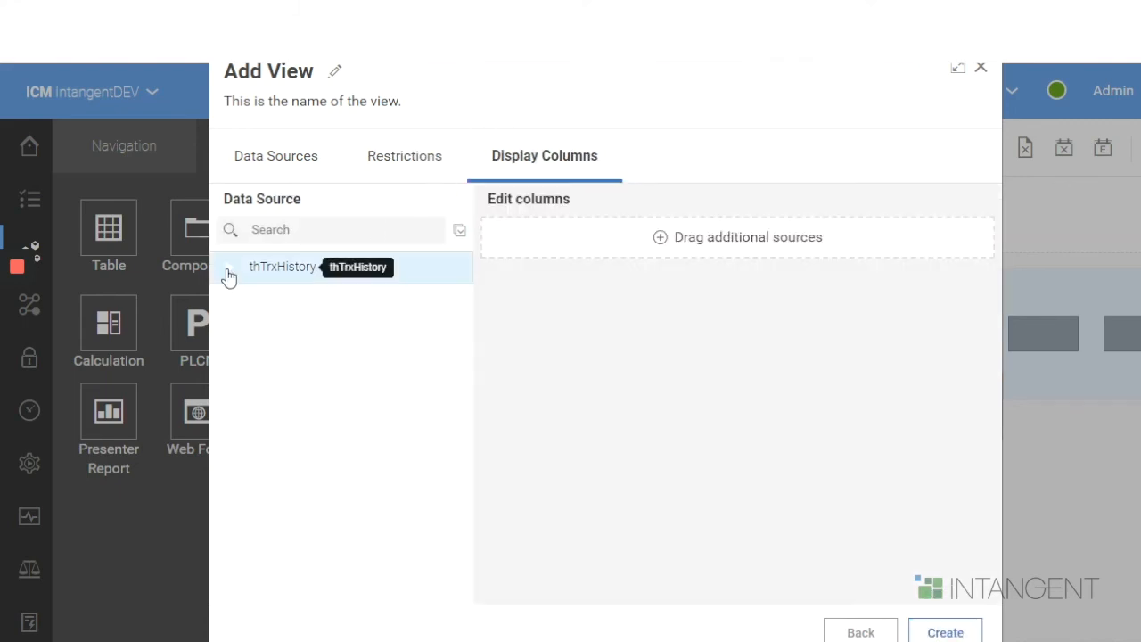
click(229, 266)
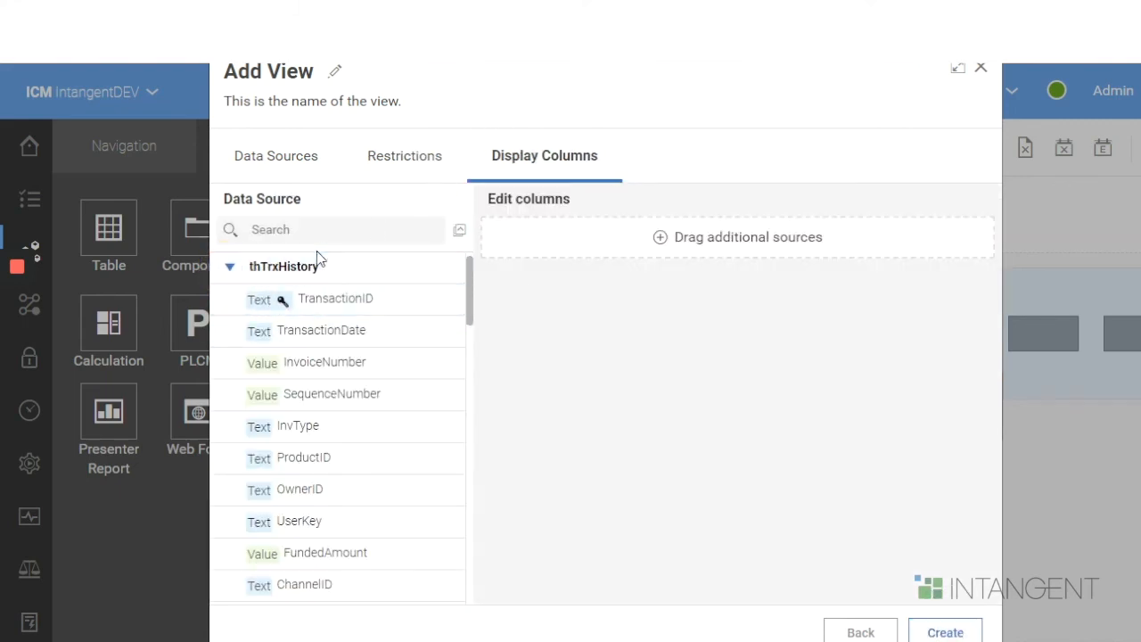
drag(347, 300, 728, 234)
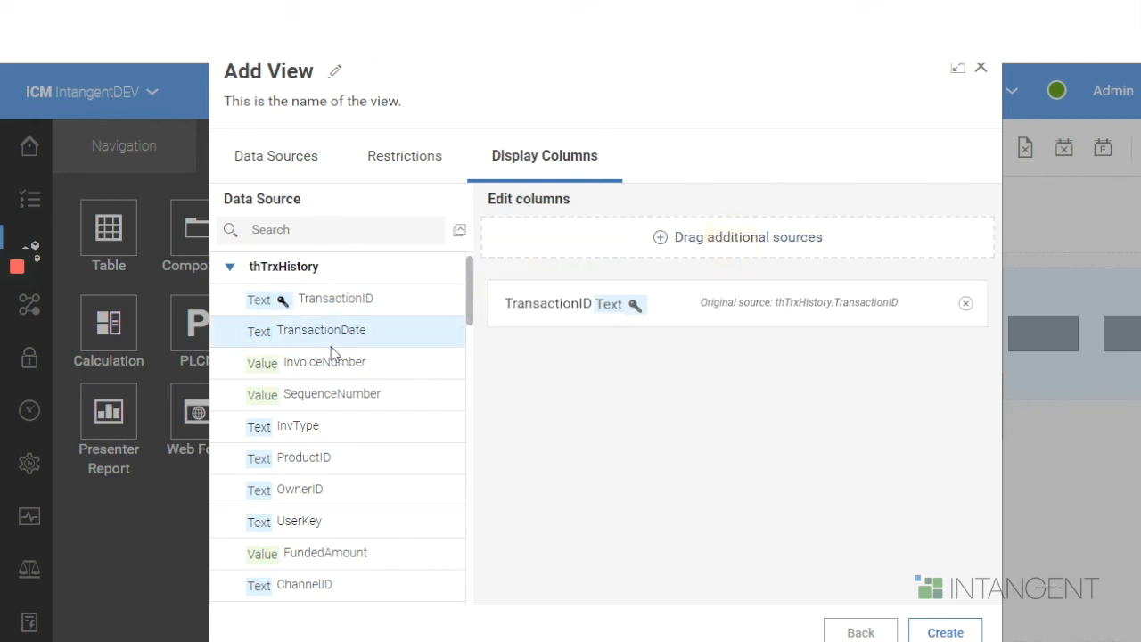
drag(323, 331, 725, 247)
scroll(341, 483, down, 1)
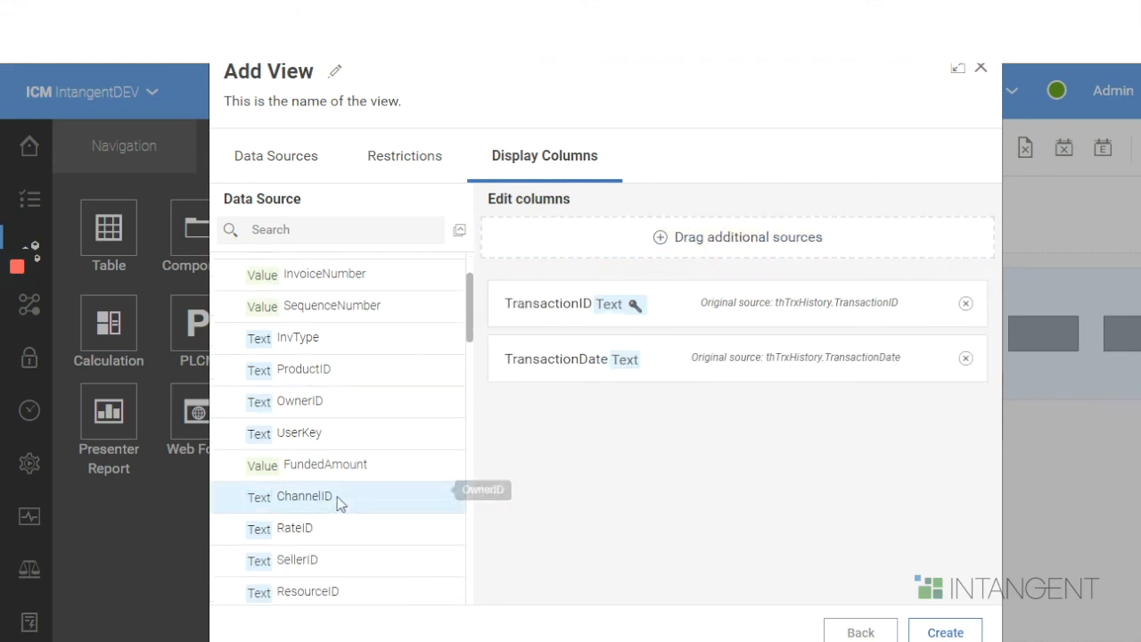
drag(293, 559, 759, 244)
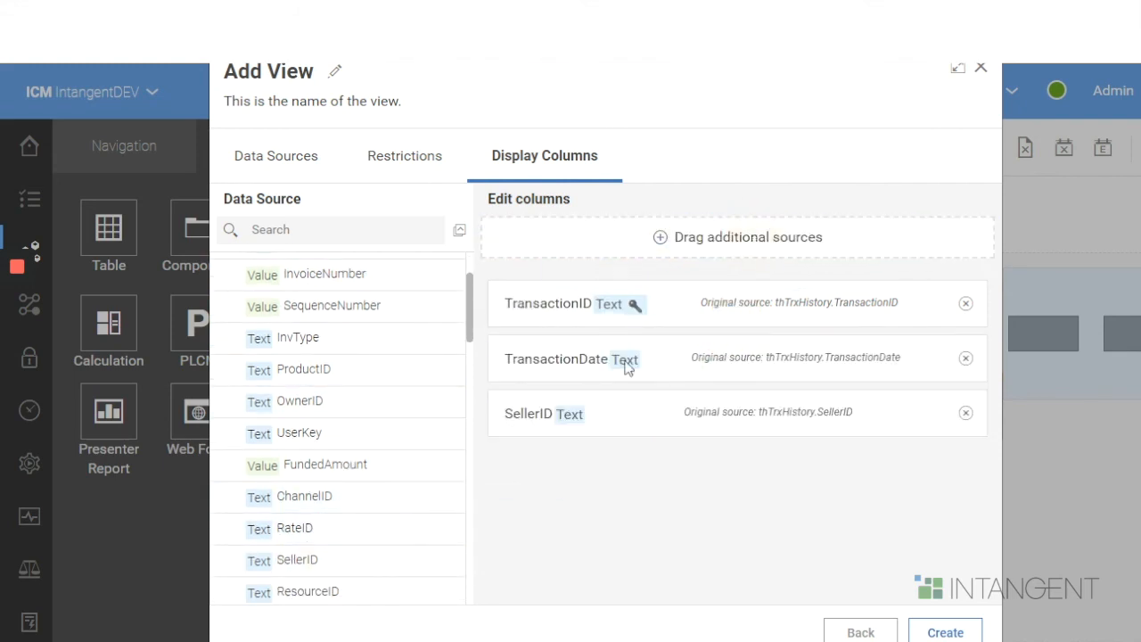
drag(307, 495, 746, 244)
- Find the FeeAmount and PaymentEligInd columns by searching "fee" and "payment", add both as display columns, and create the view
scroll(383, 509, down, 10)
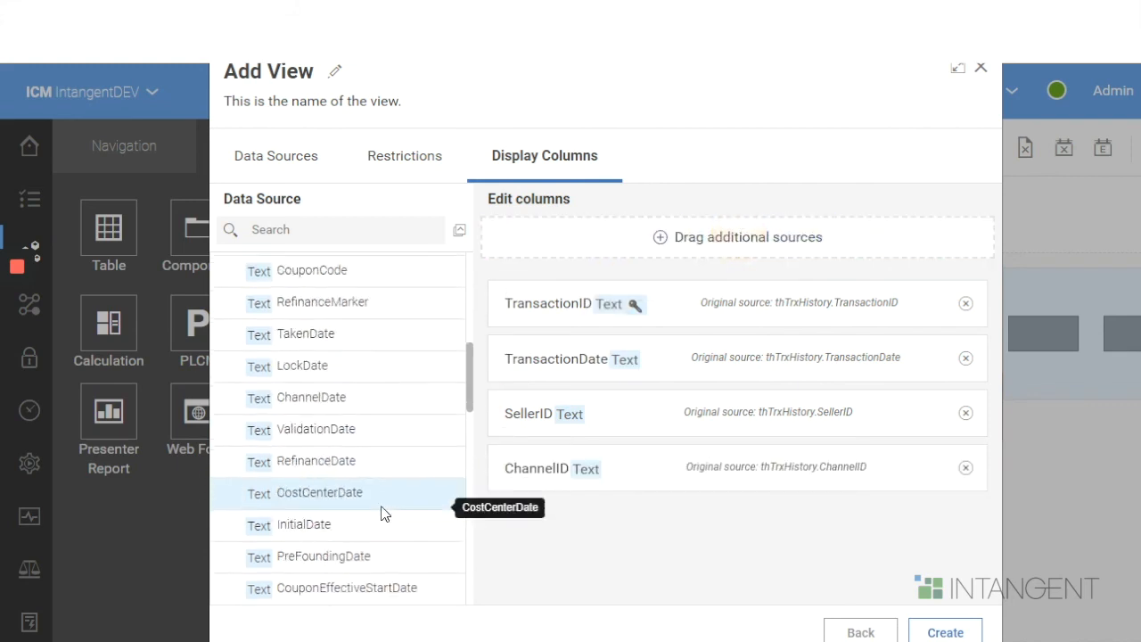
click(328, 228)
text(fee)
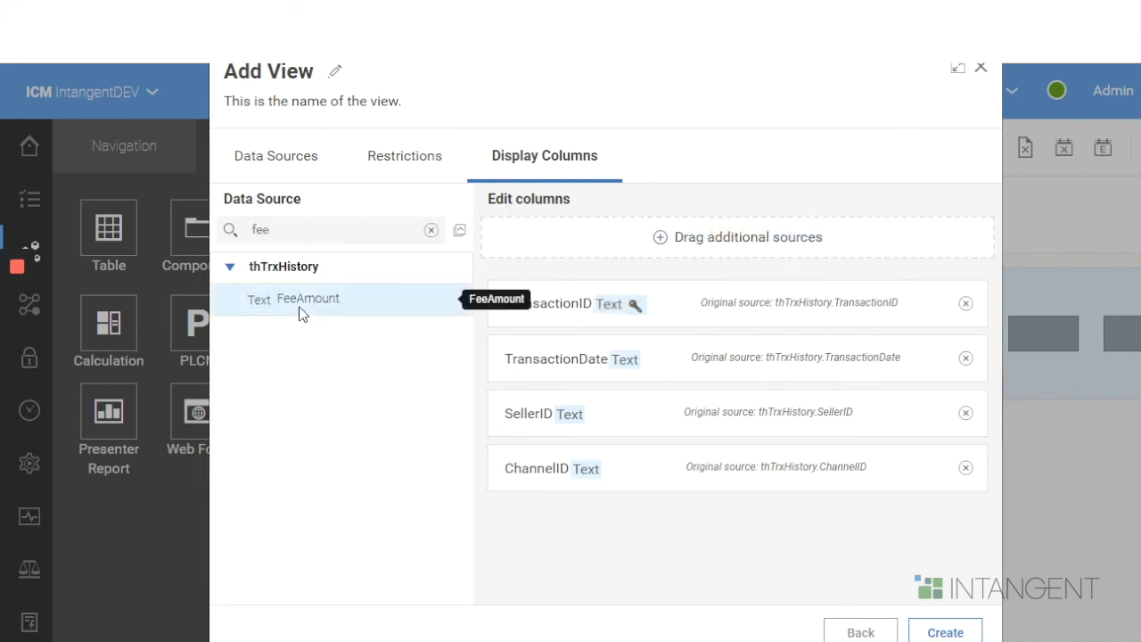
drag(300, 308, 744, 243)
drag(328, 229, 178, 223)
text(payment)
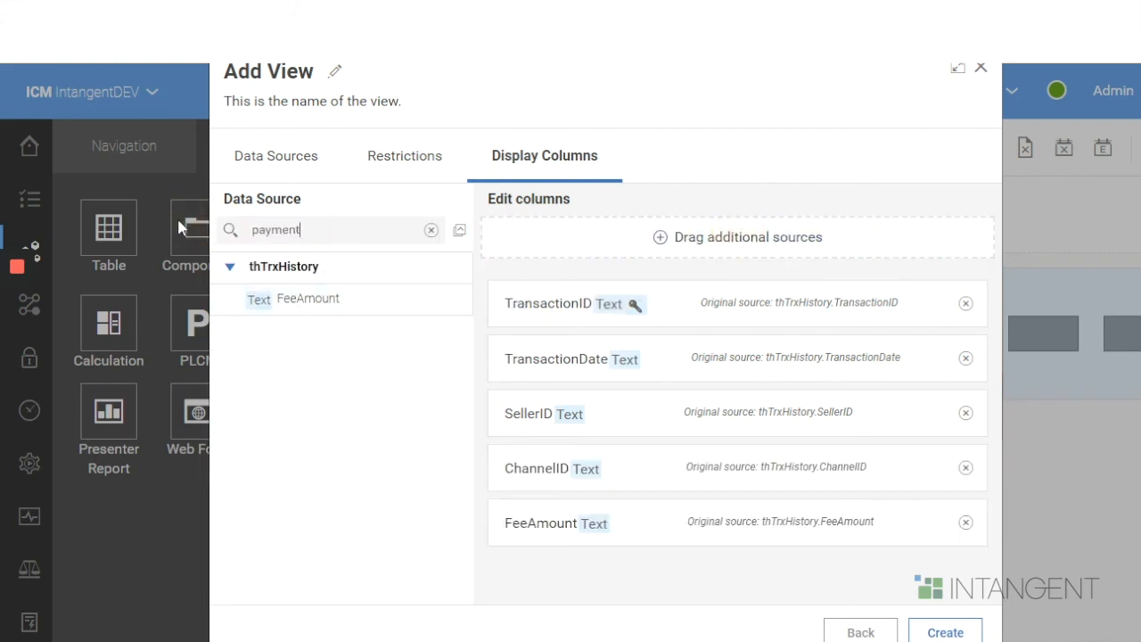
drag(308, 298, 655, 237)
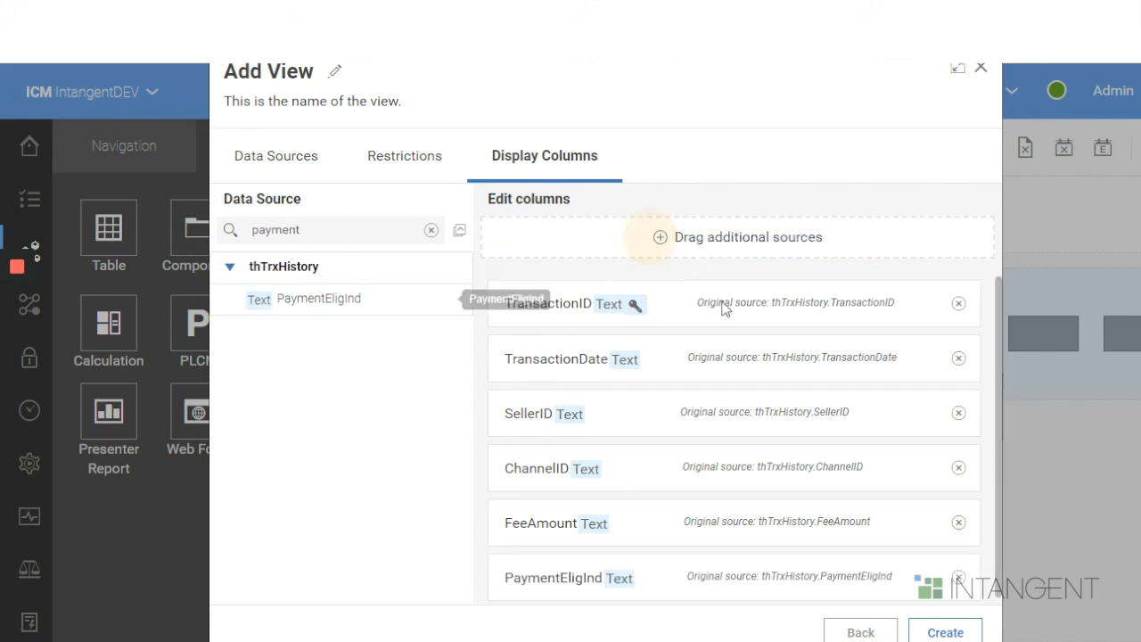
click(945, 631)
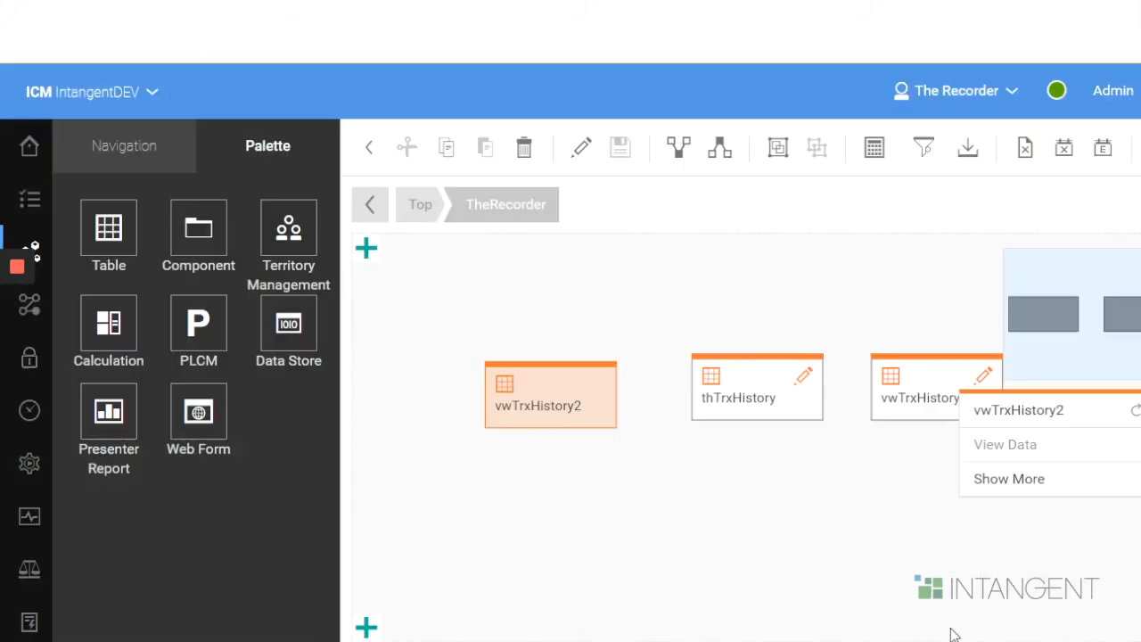
- View the data of vwTrxHistory2 and widen its TransactionID, TransactionDate and SellerID columns
click(533, 398)
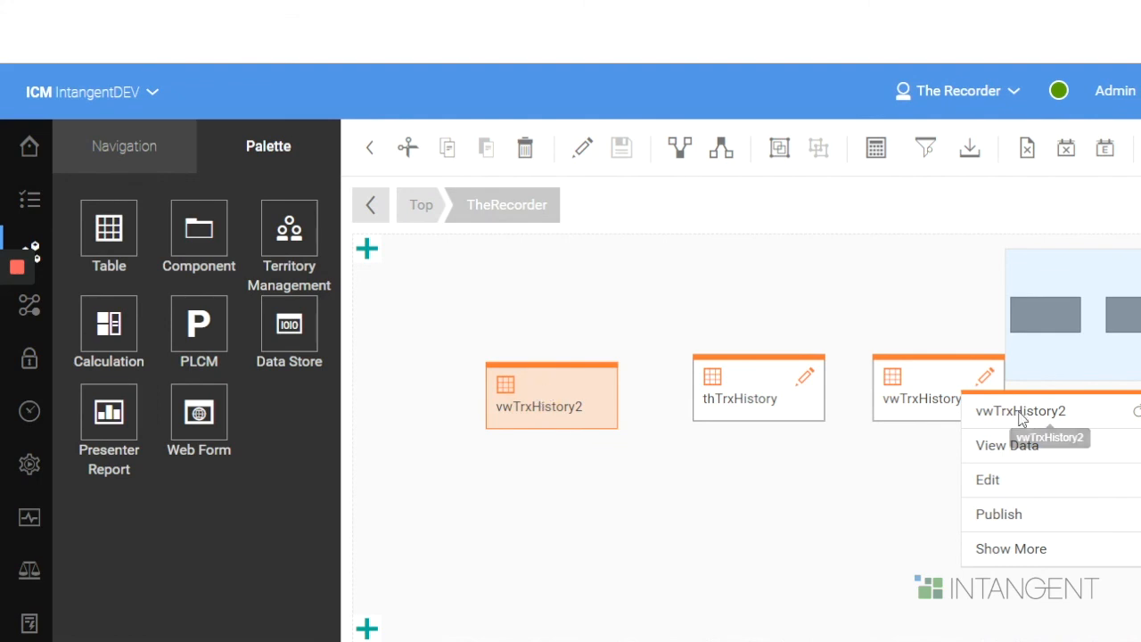
click(1026, 445)
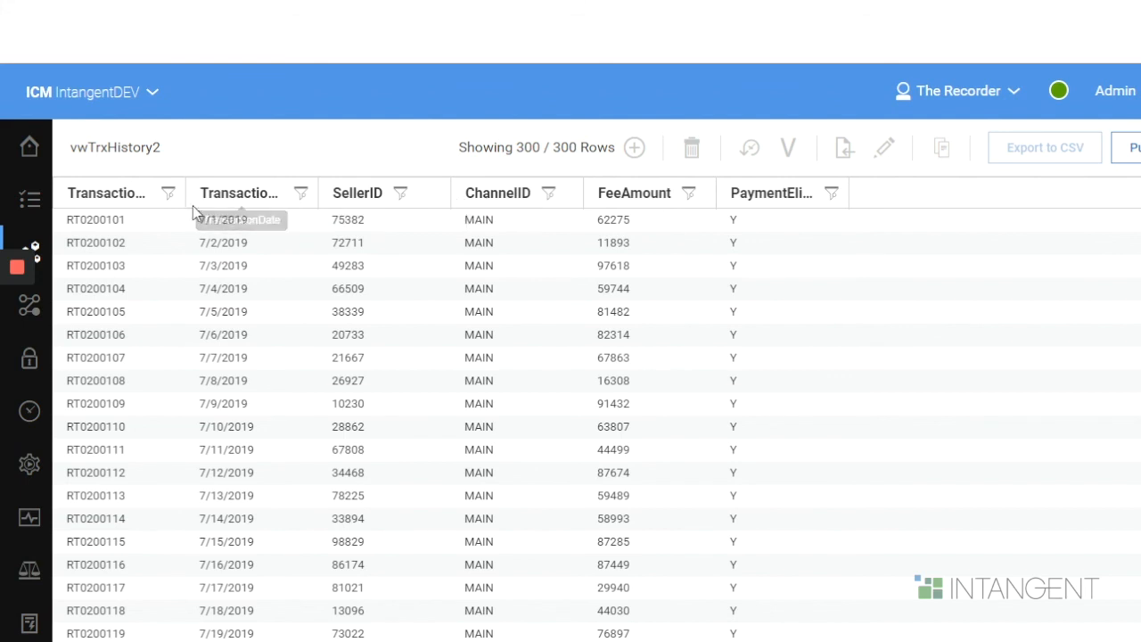
drag(183, 203, 187, 203)
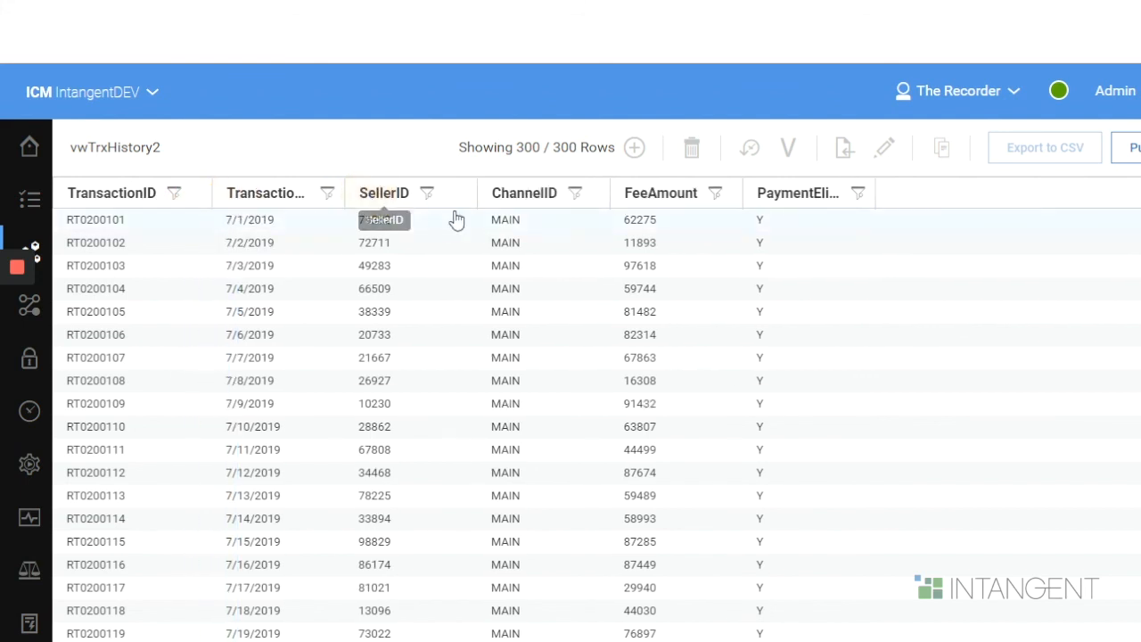
drag(343, 193, 389, 203)
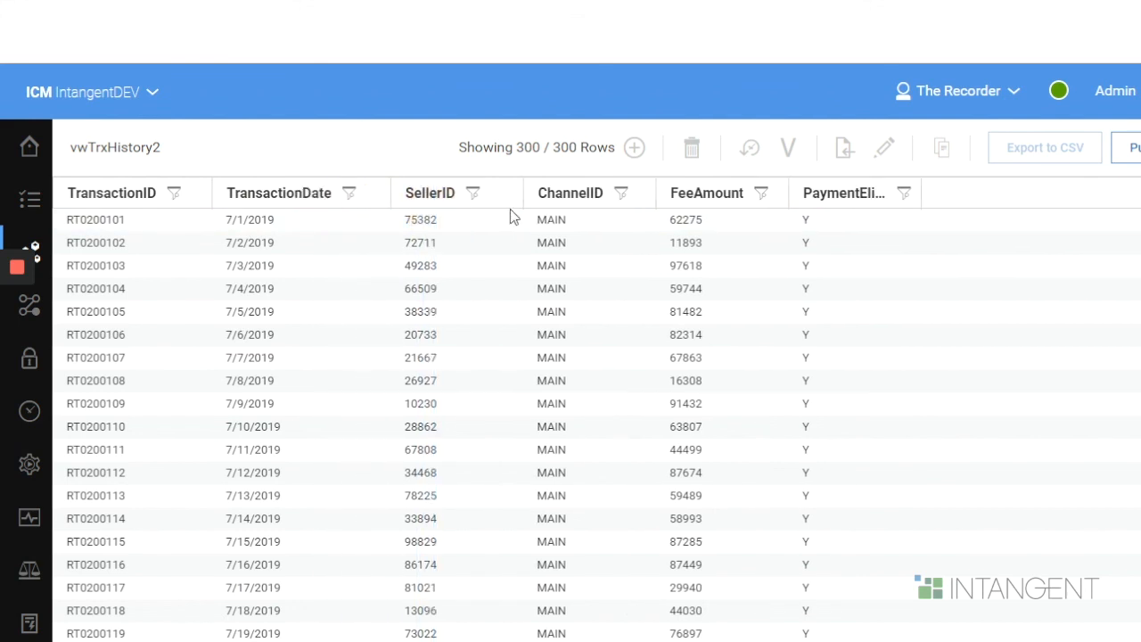
drag(523, 193, 530, 194)
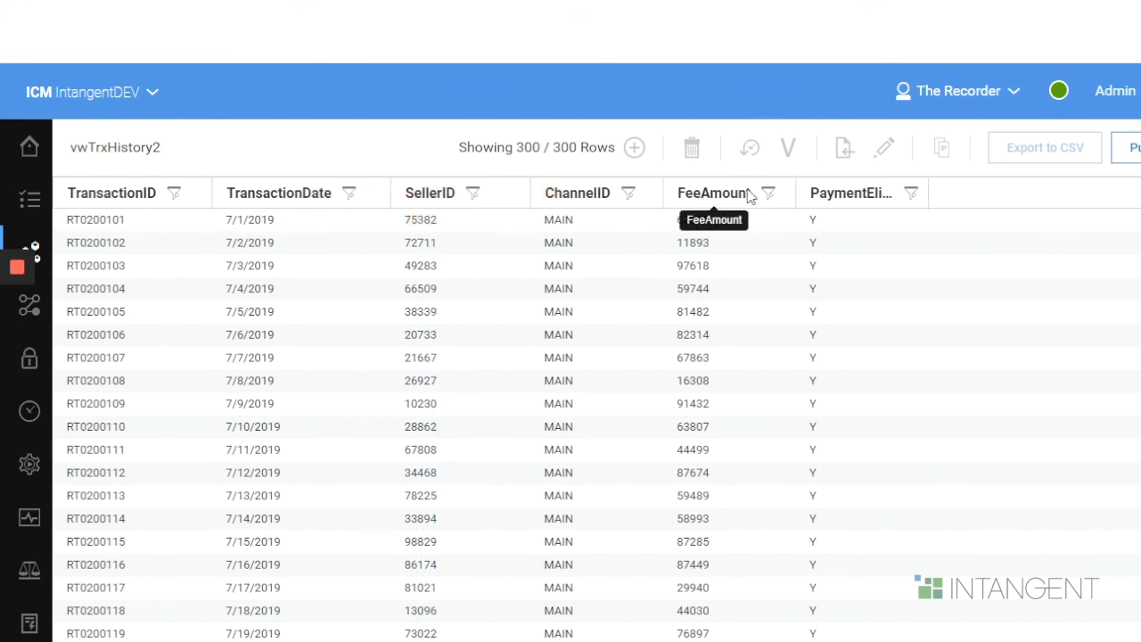